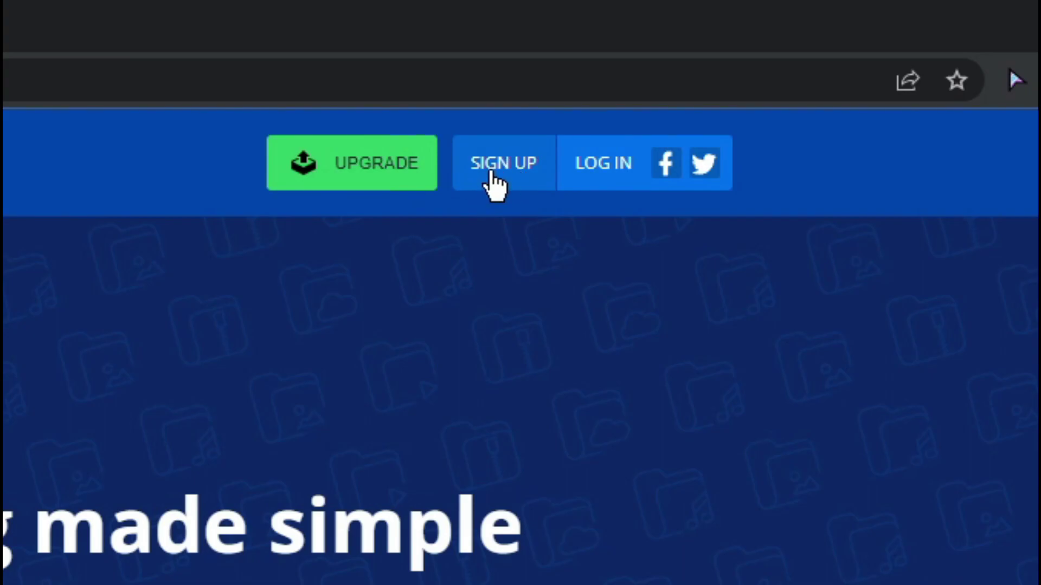
# Start signing up for a MediaFire account and choose the free Basic plan with 10 GB.
pyautogui.click(491, 174)
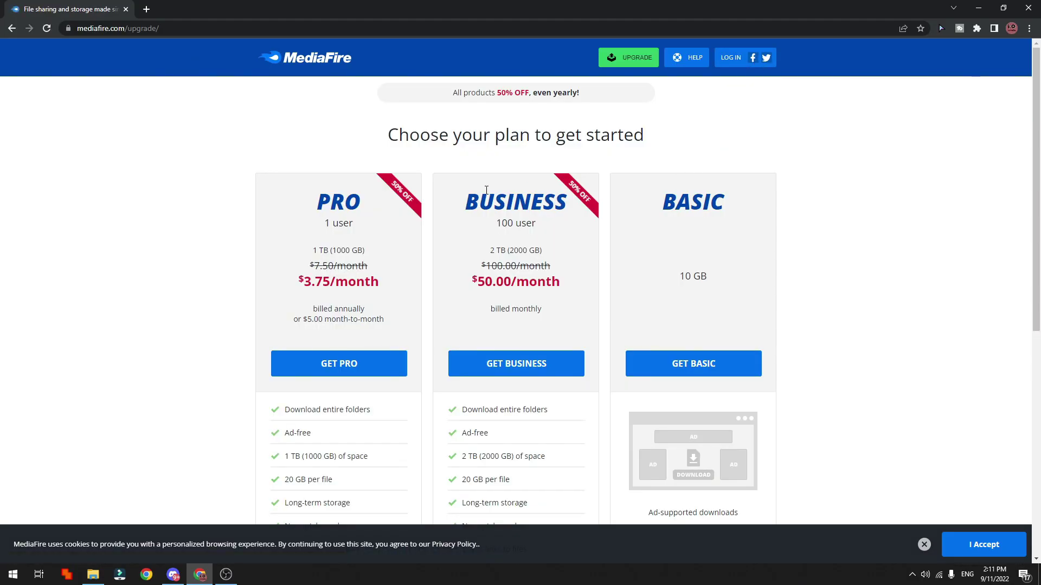
pyautogui.scroll(-3, 411, 225)
pyautogui.scroll(3, 406, 222)
pyautogui.scroll(-8, 692, 223)
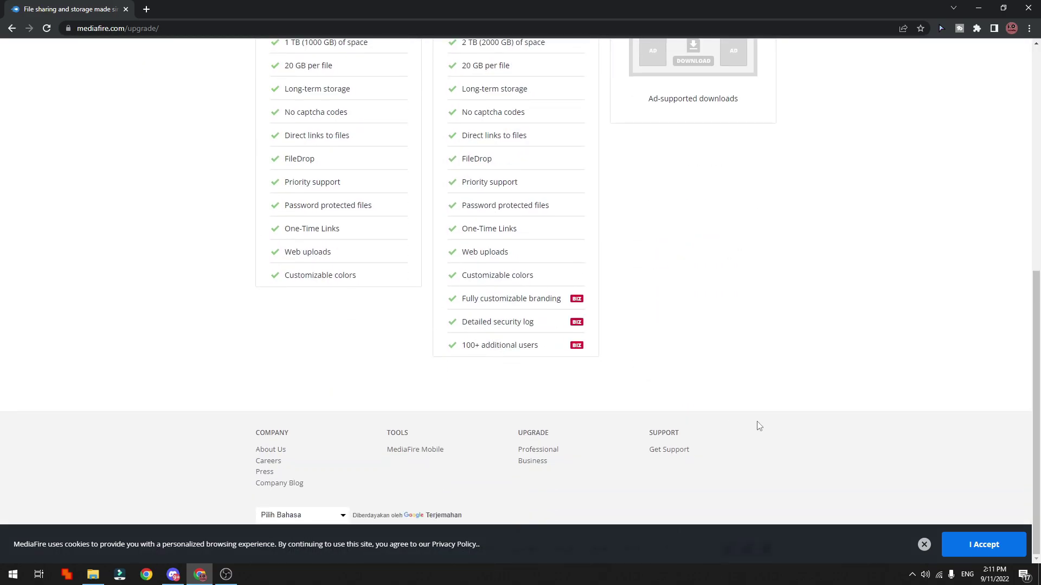
pyautogui.scroll(5, 767, 425)
pyautogui.scroll(2, 779, 424)
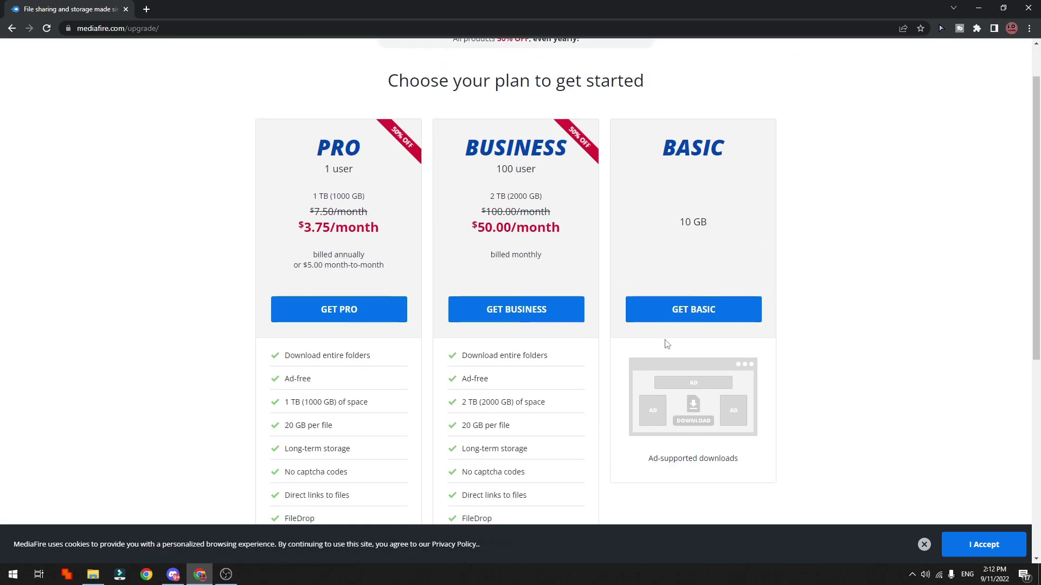
pyautogui.click(699, 318)
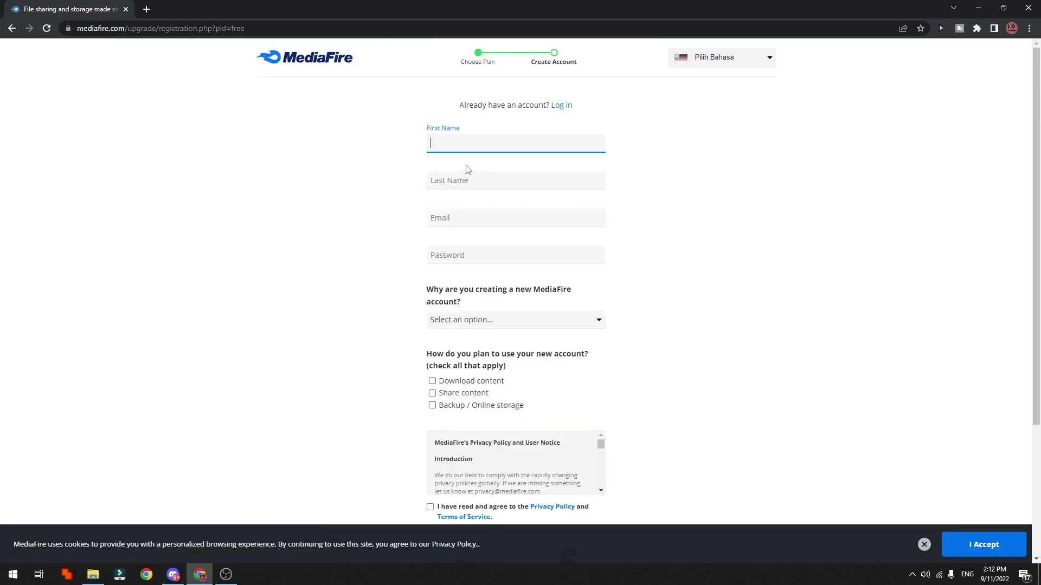
# Fill in the first name, last name, e-mail address and account password on the registration form.
pyautogui.scroll(-2, 541, 221)
pyautogui.scroll(2, 545, 230)
pyautogui.write('Kotutorial')
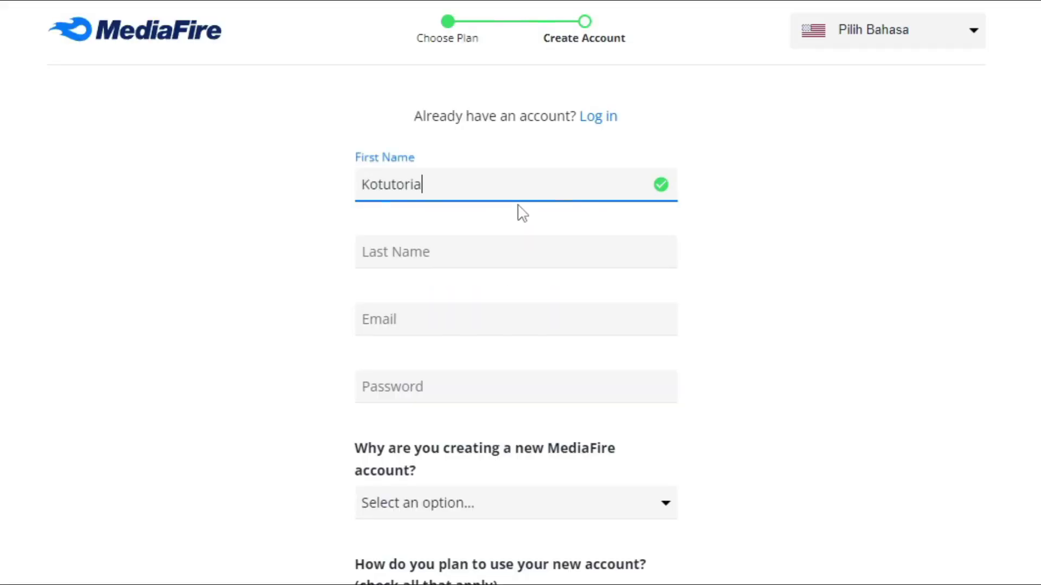
pyautogui.press('Tab')
pyautogui.write('Kotu')
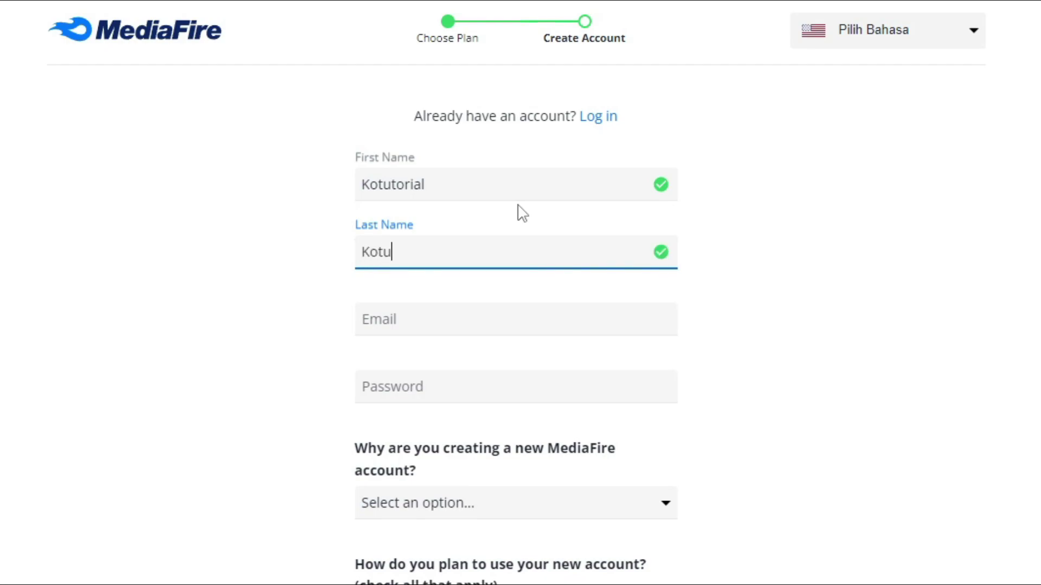
pyautogui.press('Tab')
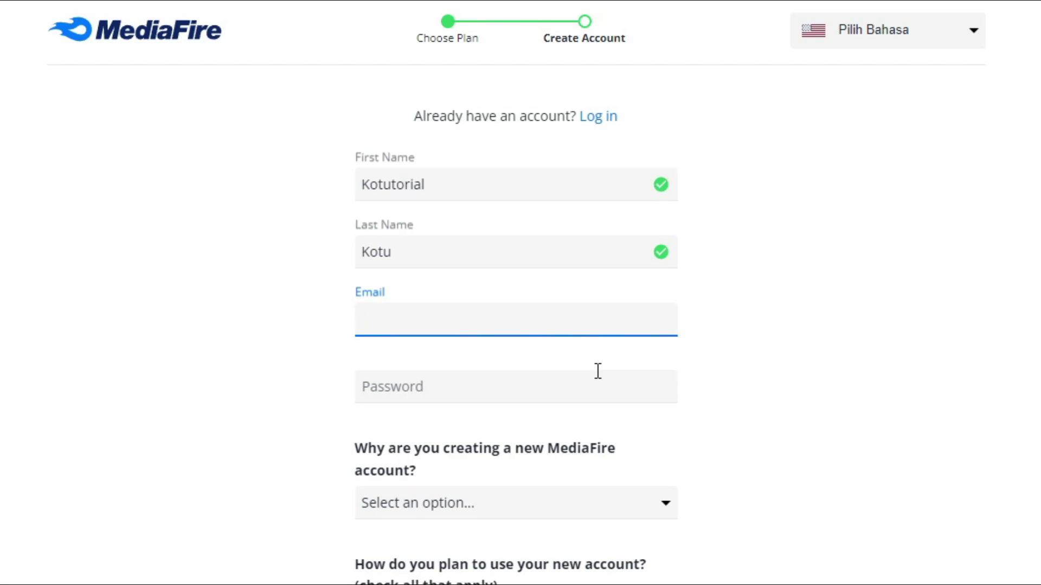
pyautogui.hotkey('ctrl', 'v')
pyautogui.click(386, 388)
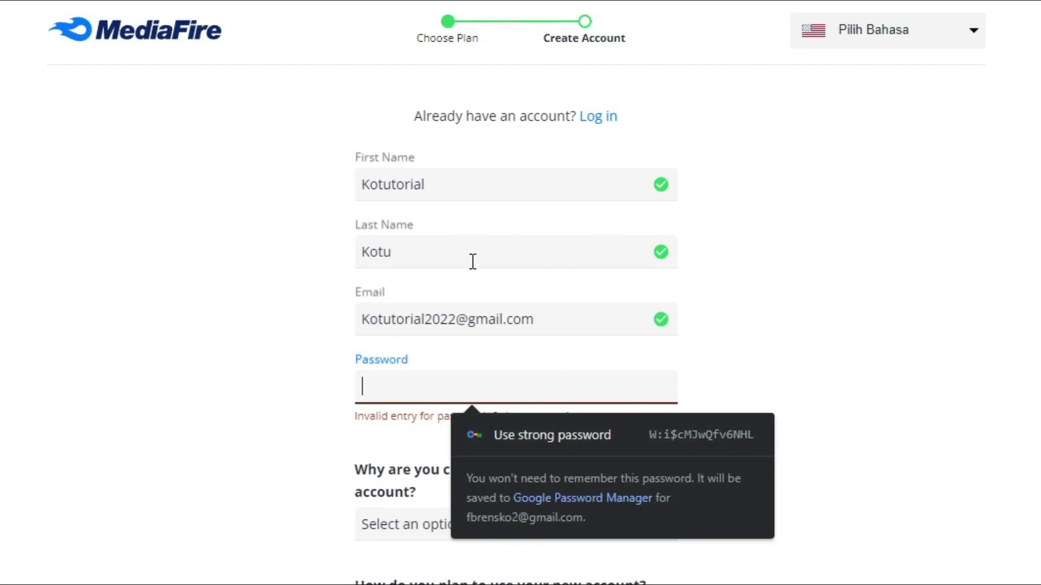
pyautogui.click(515, 444)
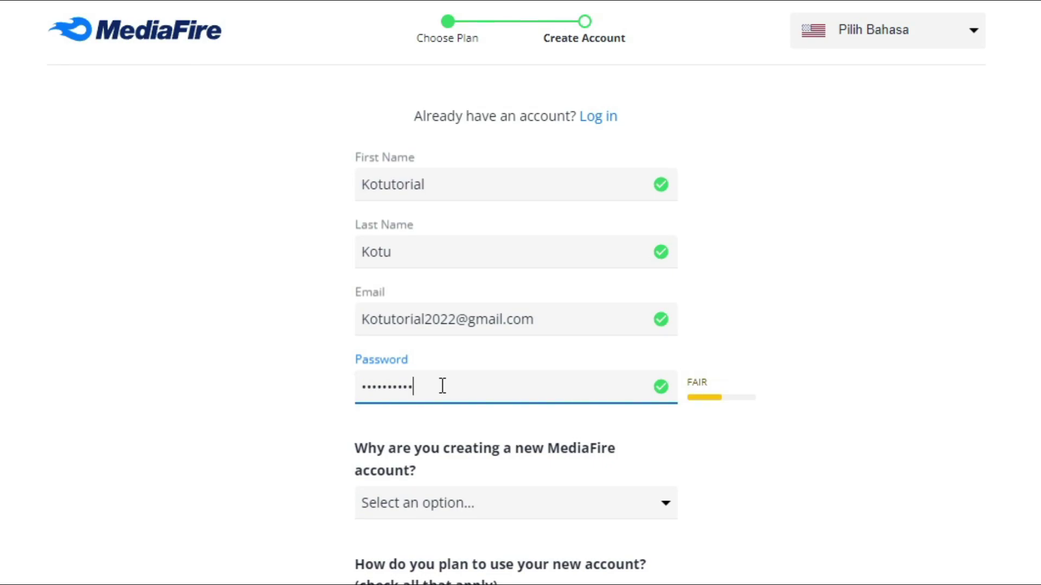
# Set the account reason to Personal and mark Download content, Share content and Backup / Online storage as planned uses.
pyautogui.scroll(-4, 443, 386)
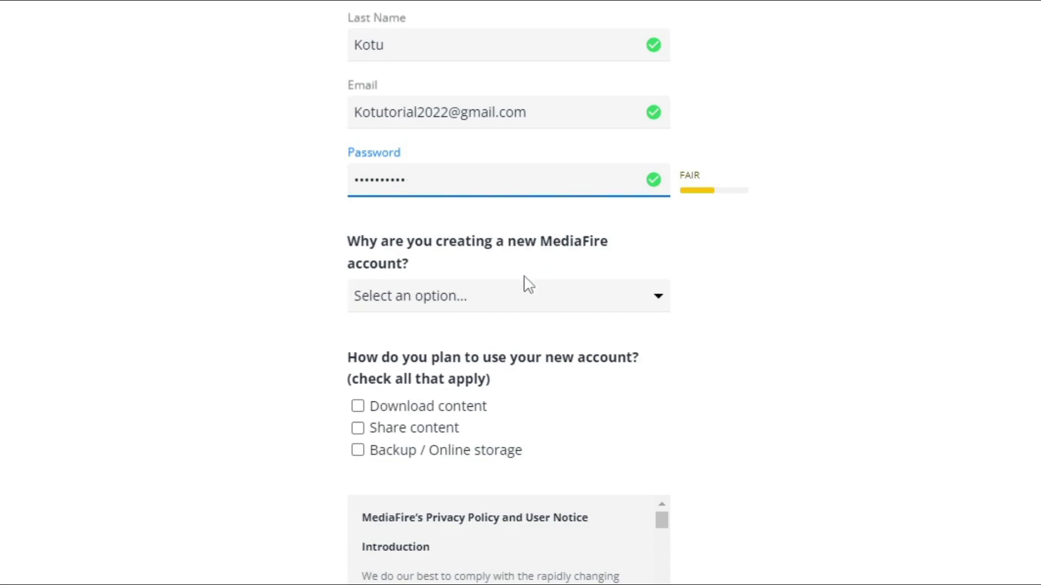
pyautogui.click(476, 302)
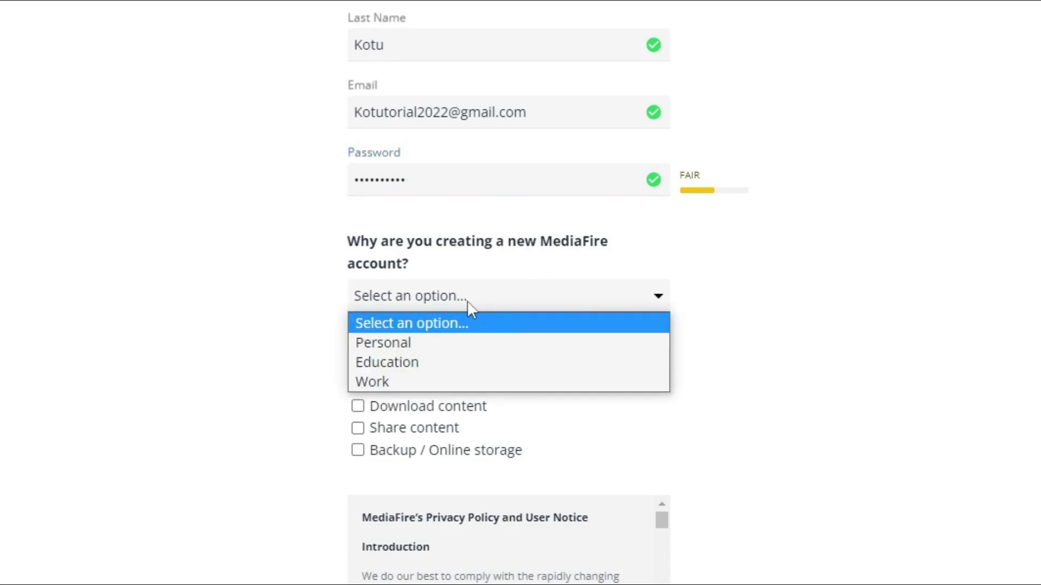
pyautogui.click(418, 342)
pyautogui.scroll(-5, 873, 292)
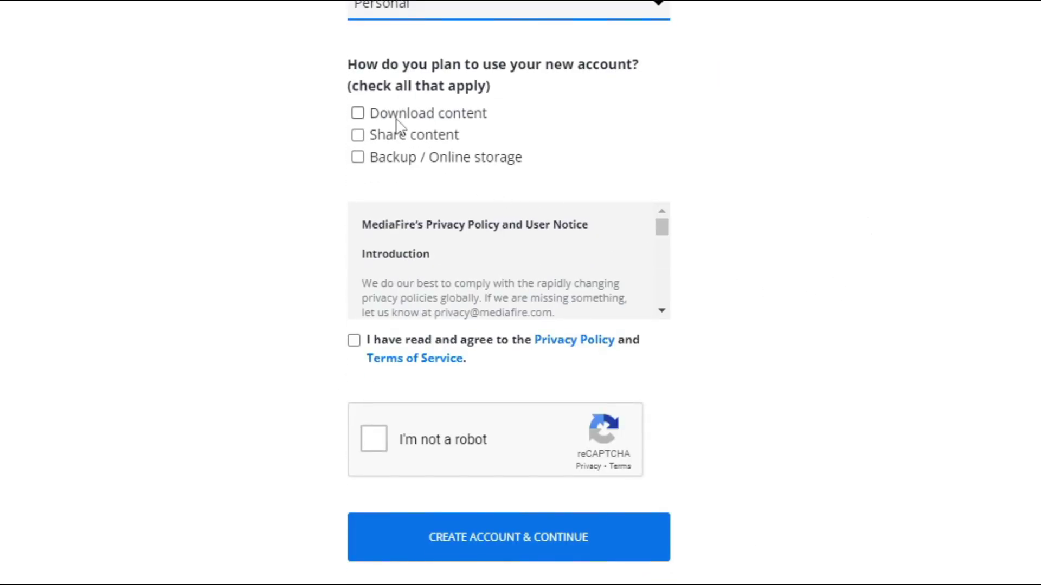
pyautogui.click(357, 114)
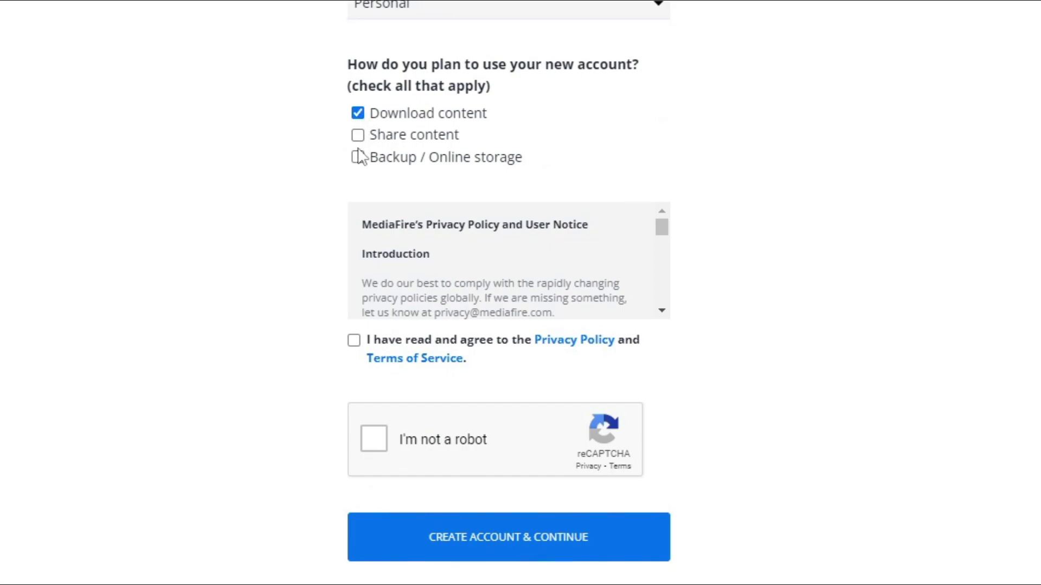
pyautogui.click(358, 156)
pyautogui.click(357, 135)
# Agree to the Privacy Policy and Terms of Service, complete the reCAPTCHA, create the account and dismiss the one-time Pro offer.
pyautogui.click(350, 345)
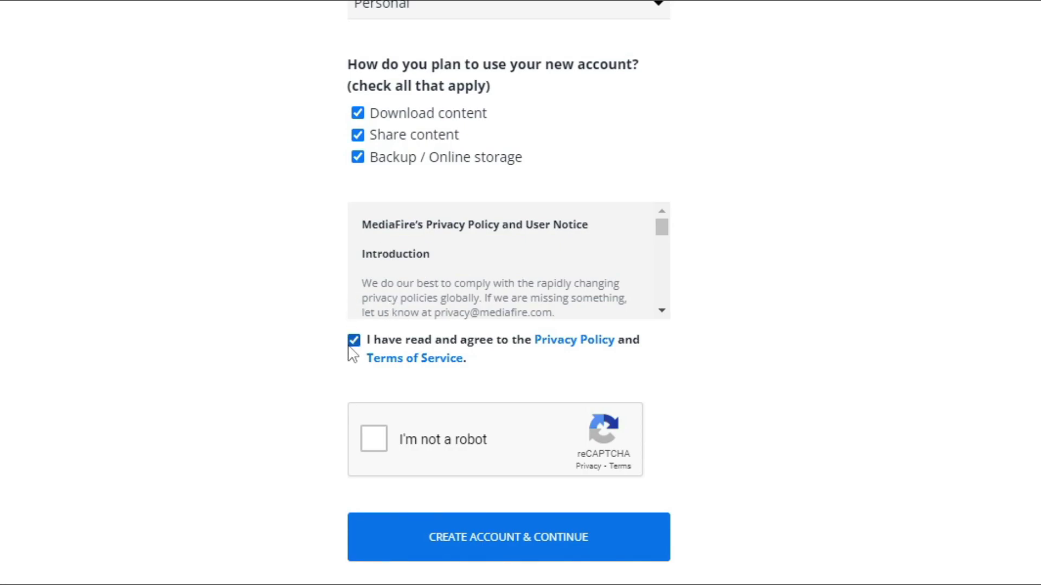
pyautogui.click(382, 443)
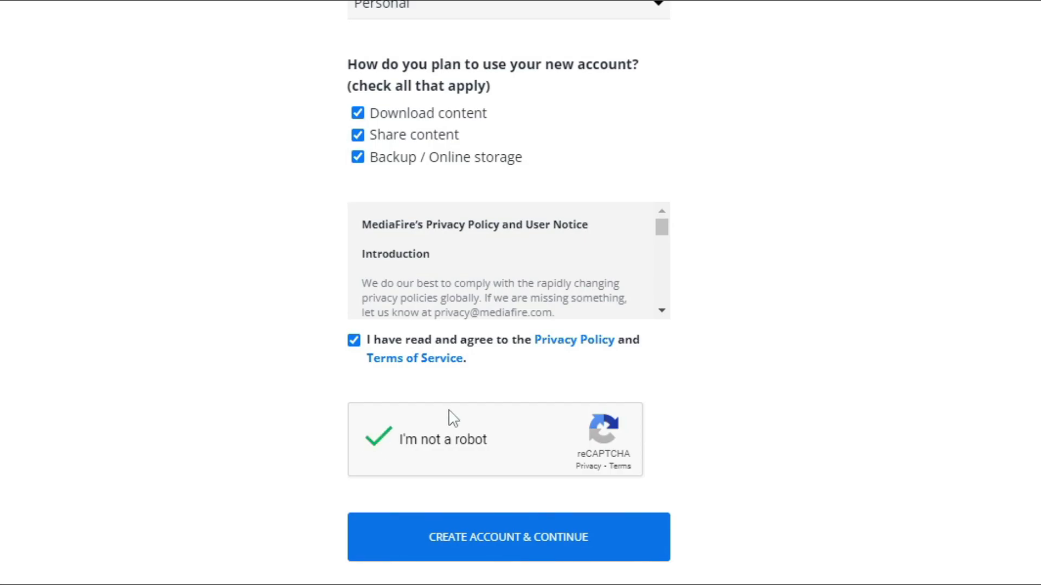
pyautogui.scroll(1, 536, 210)
pyautogui.scroll(-1, 536, 210)
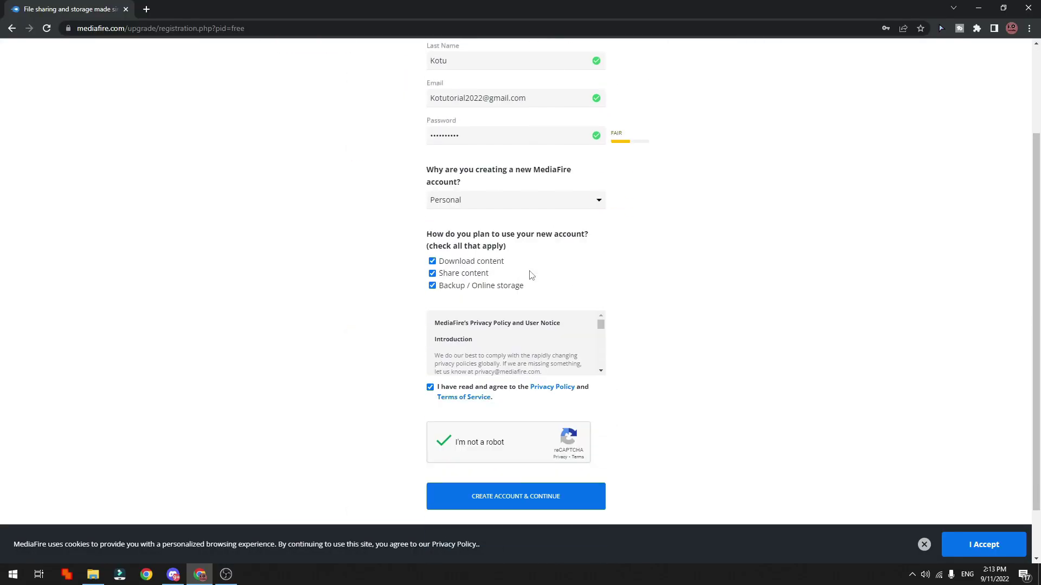
pyautogui.scroll(-1, 531, 275)
pyautogui.click(557, 435)
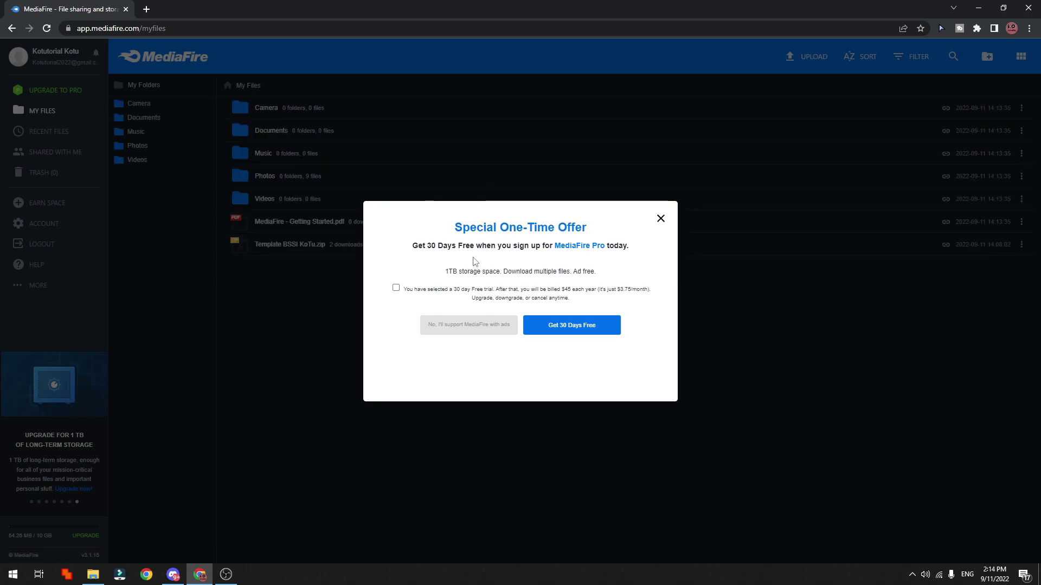
pyautogui.click(660, 219)
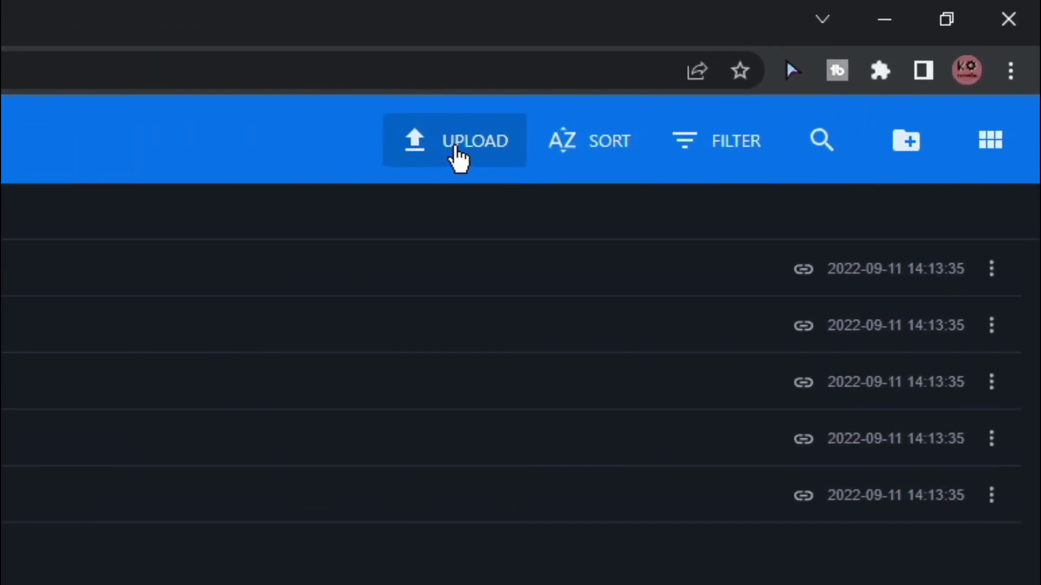
# Upload the Template BSSI KoTu zip archive from the Downloads folder to My Files and close the upload dialog.
pyautogui.click(456, 154)
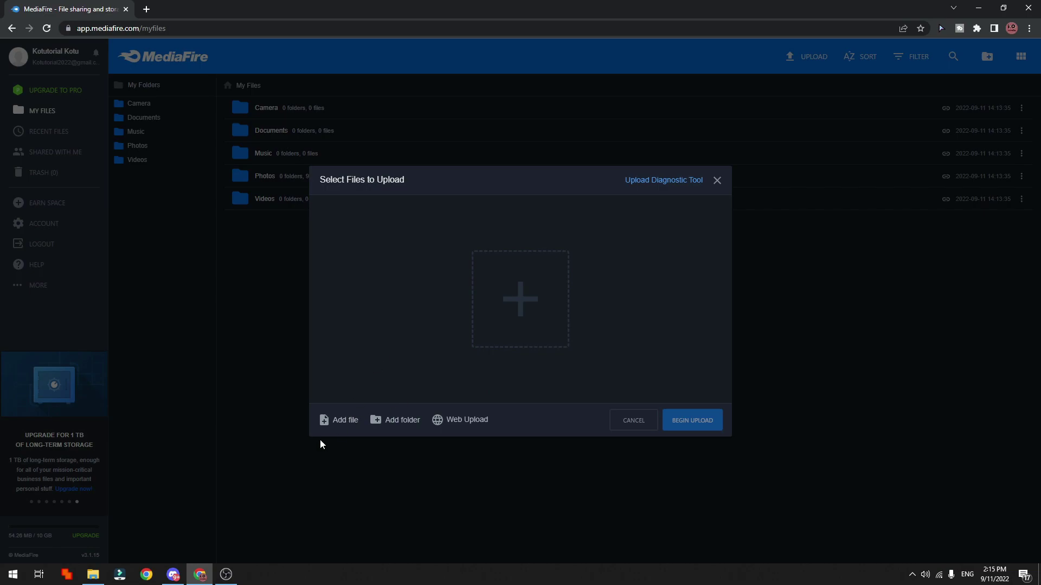
pyautogui.click(332, 426)
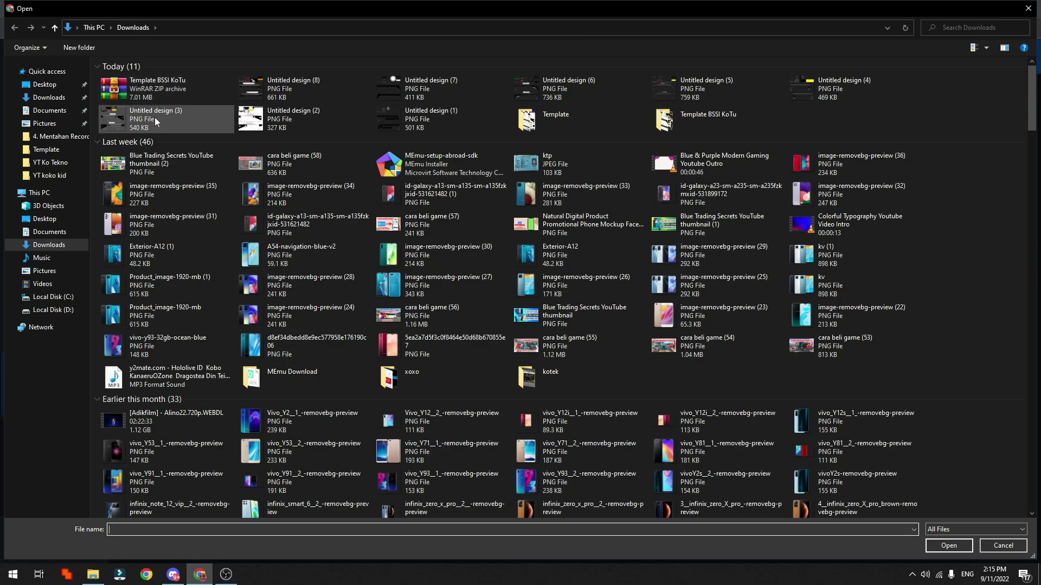
pyautogui.click(135, 95)
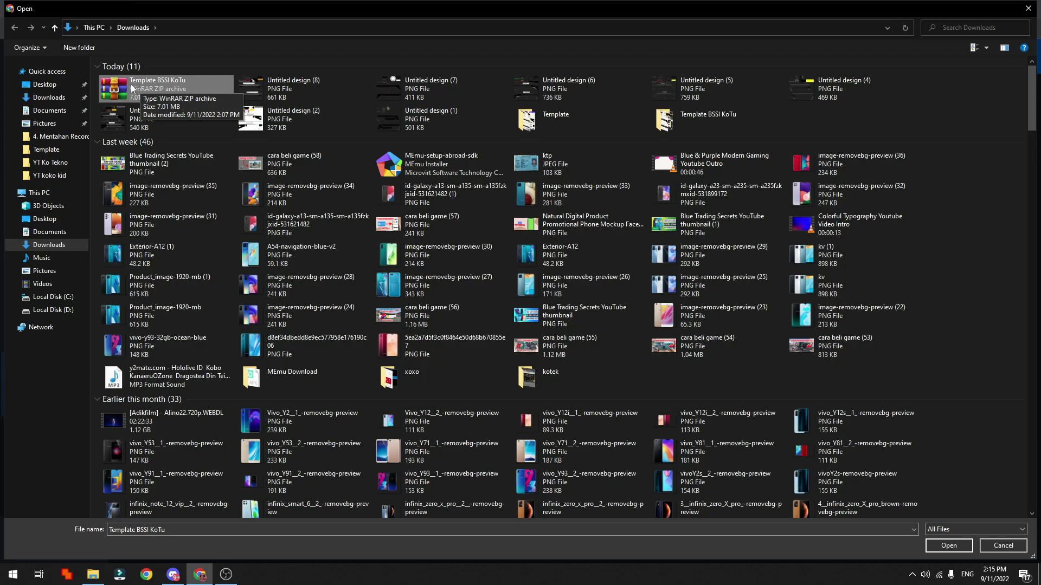
pyautogui.click(939, 545)
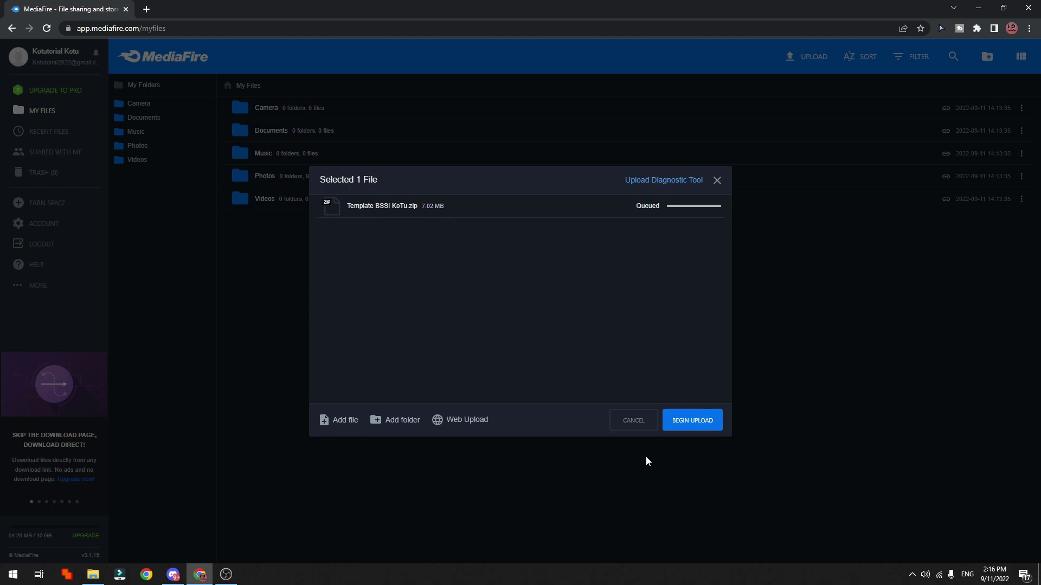
pyautogui.click(697, 424)
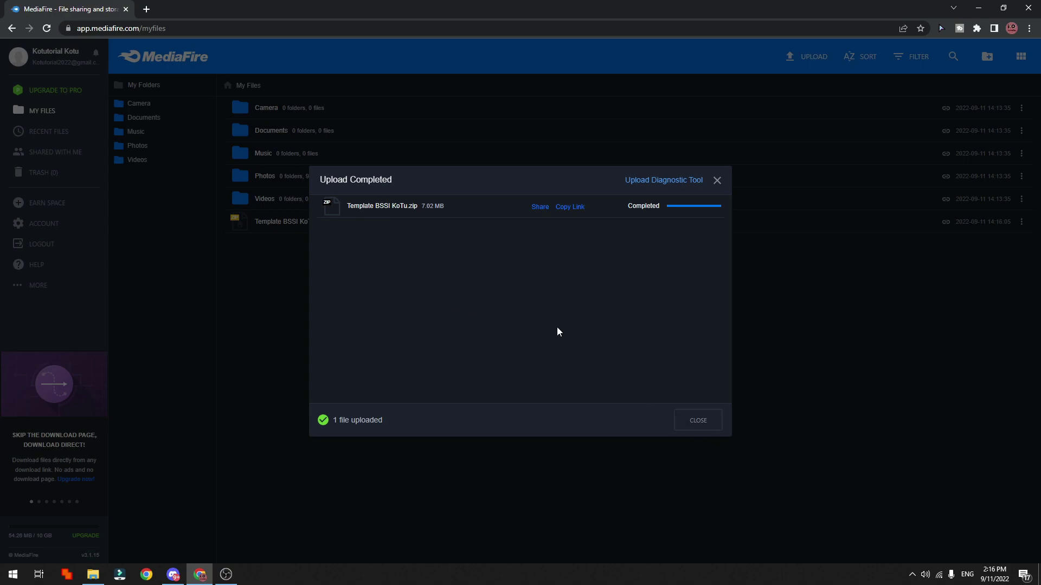
pyautogui.click(695, 424)
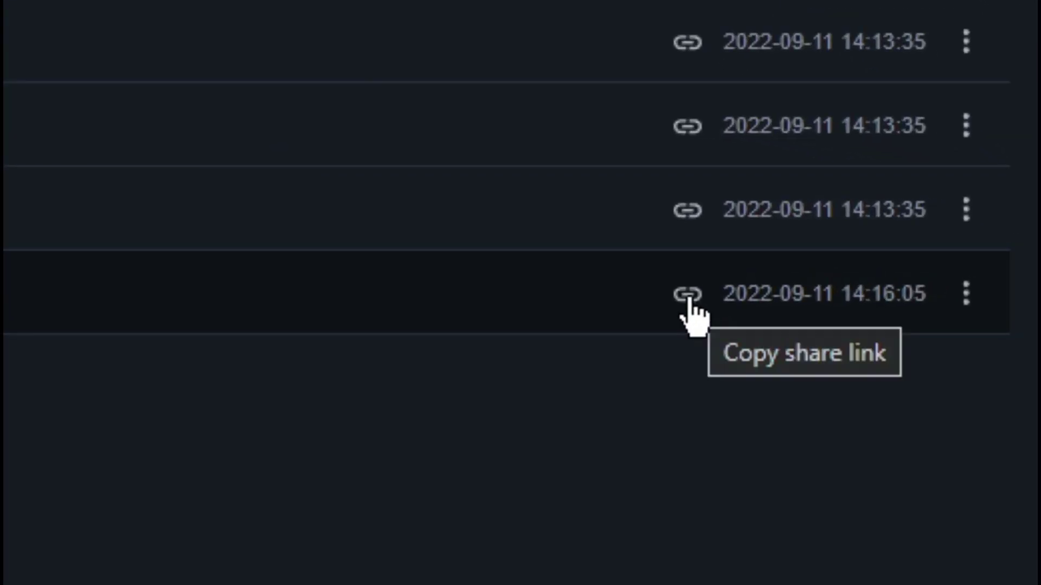
# Copy the share link of Template BSSI KoTu.zip and paste it into a new Notepad document.
pyautogui.click(689, 298)
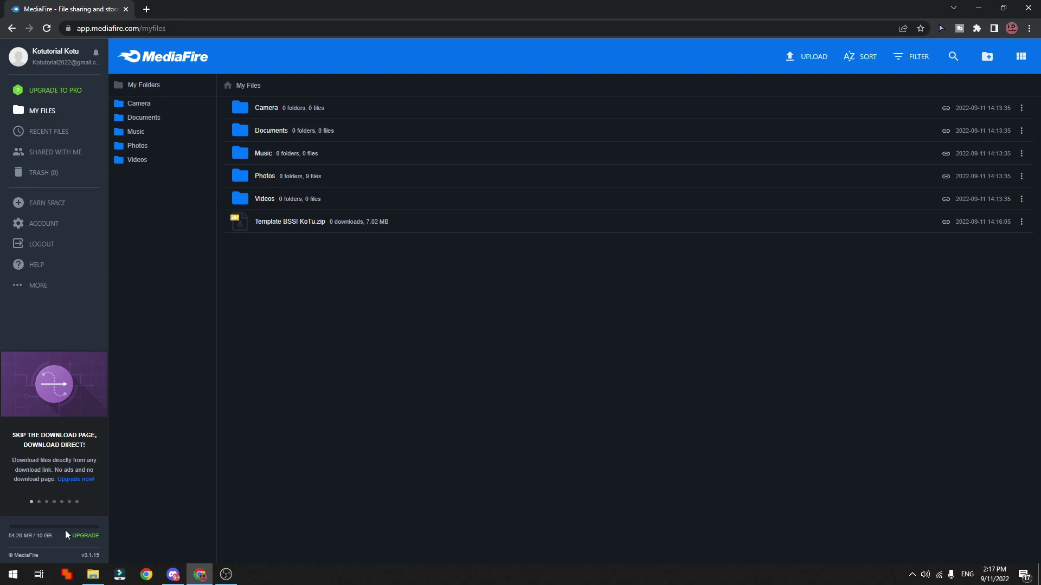
pyautogui.click(13, 575)
pyautogui.click(312, 432)
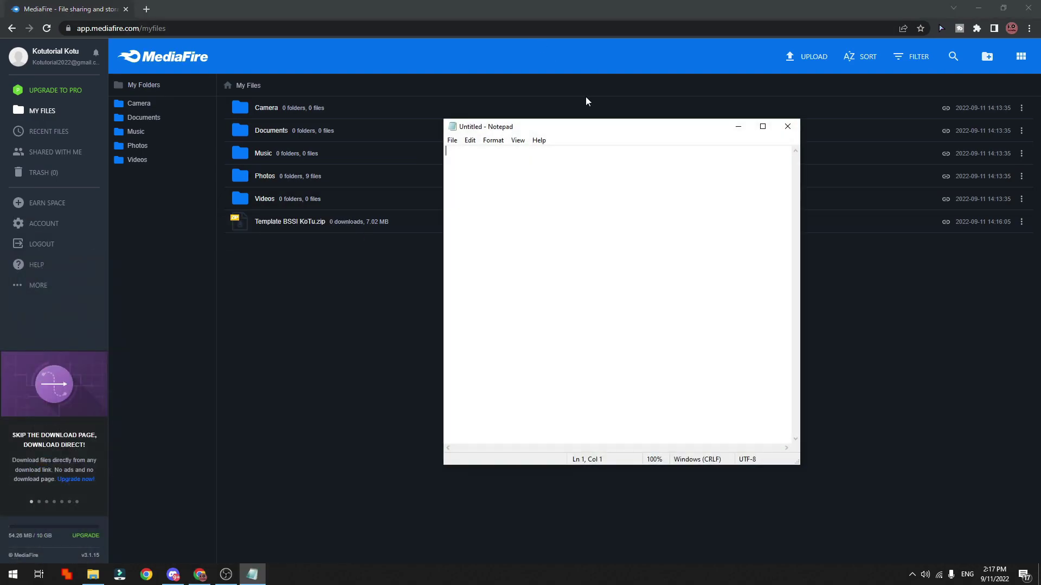
pyautogui.hotkey('ctrl', 'v')
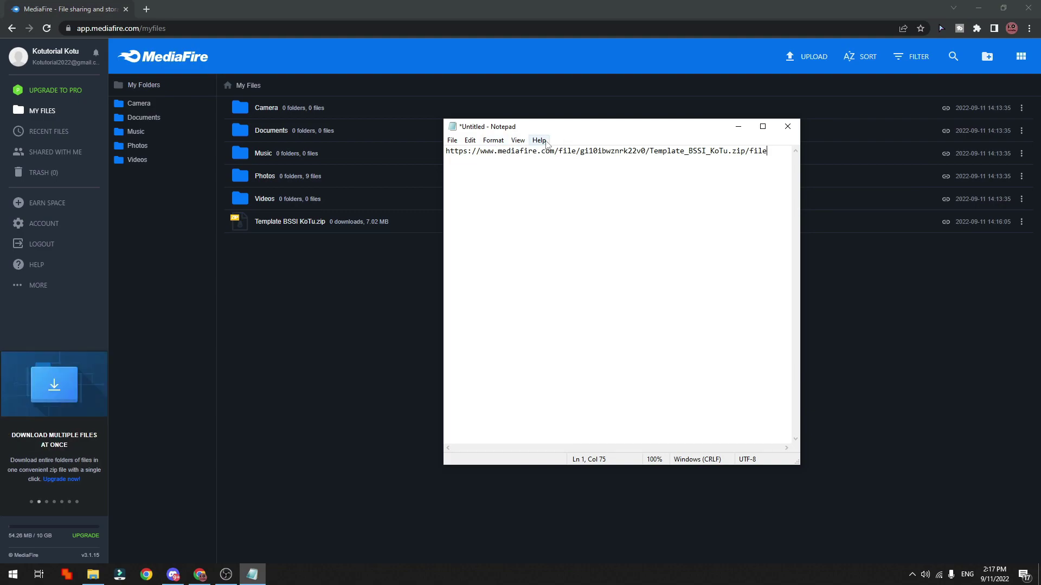
pyautogui.moveTo(450, 153); pyautogui.dragTo(768, 157)
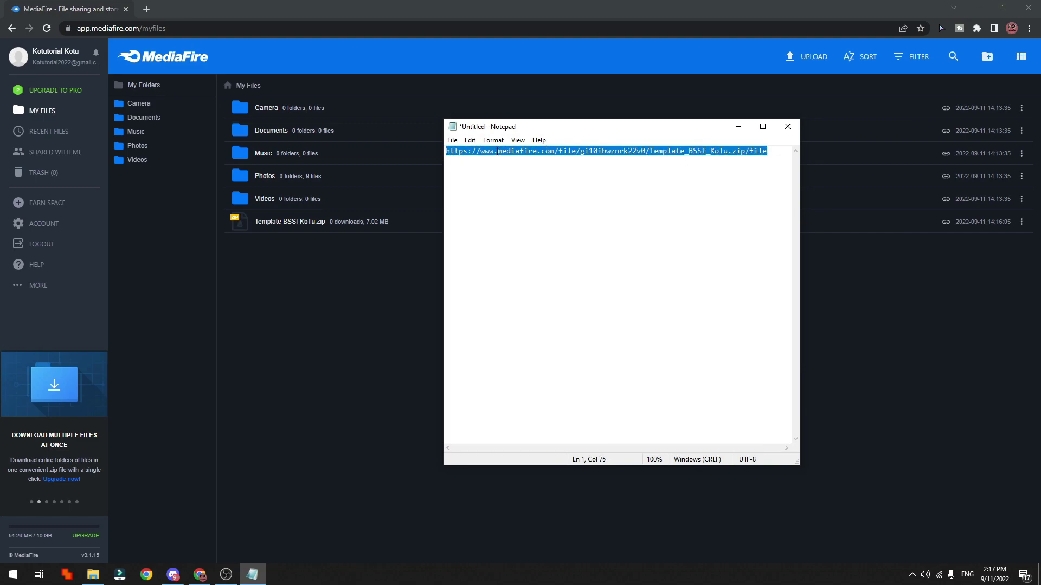
pyautogui.moveTo(497, 153); pyautogui.dragTo(501, 168)
pyautogui.click(455, 153)
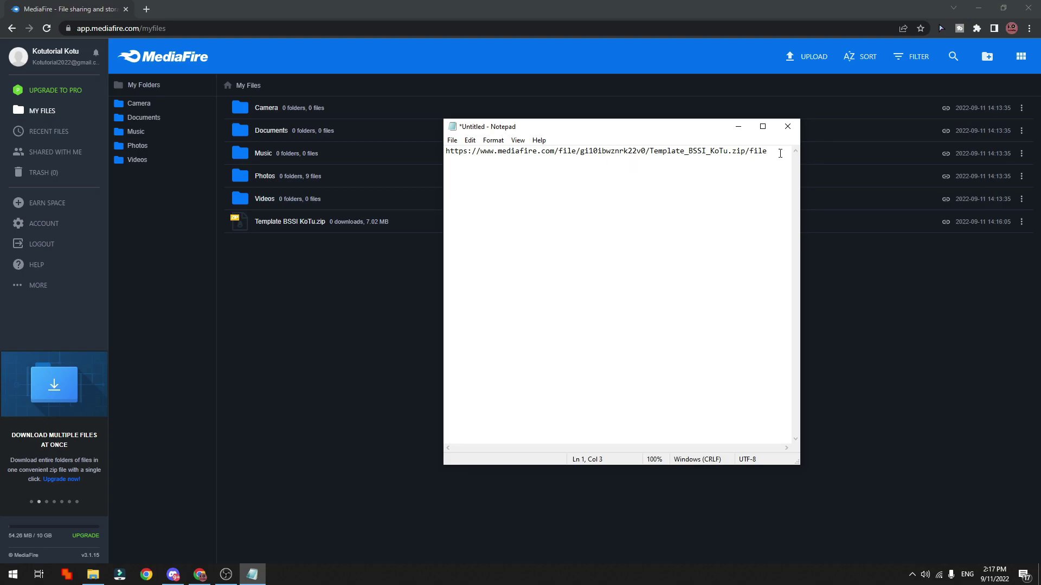
# Select the whole share link in Notepad and open it in the Chrome guest window.
pyautogui.moveTo(780, 153); pyautogui.dragTo(443, 154)
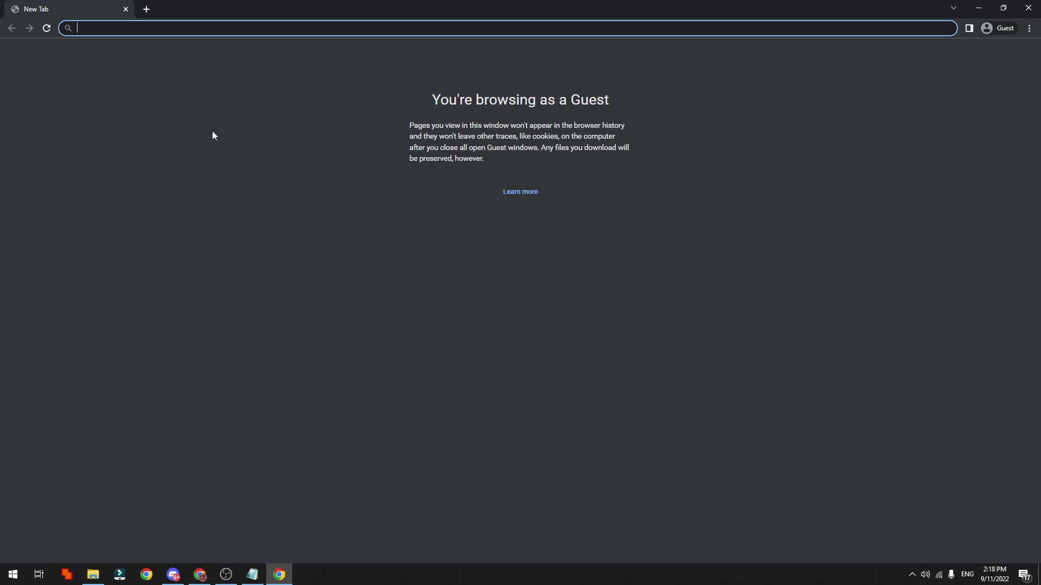
pyautogui.click(252, 574)
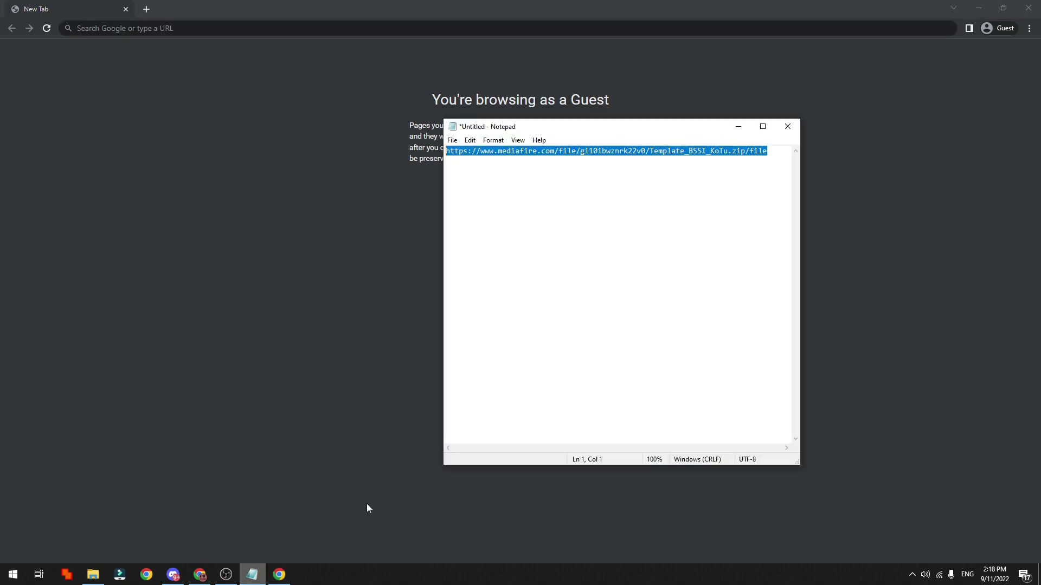
pyautogui.click(509, 162)
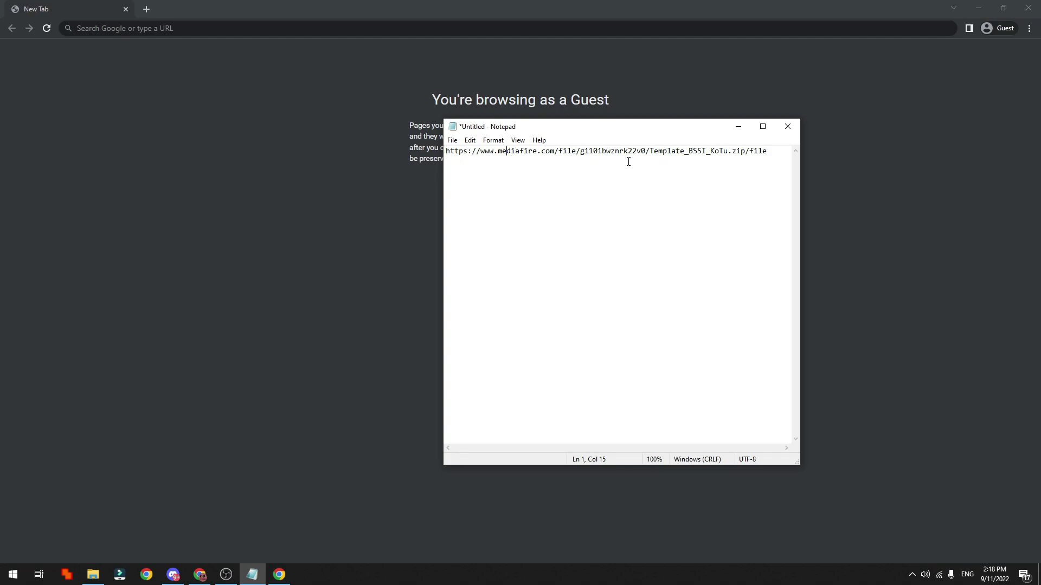
pyautogui.click(201, 156)
pyautogui.click(206, 29)
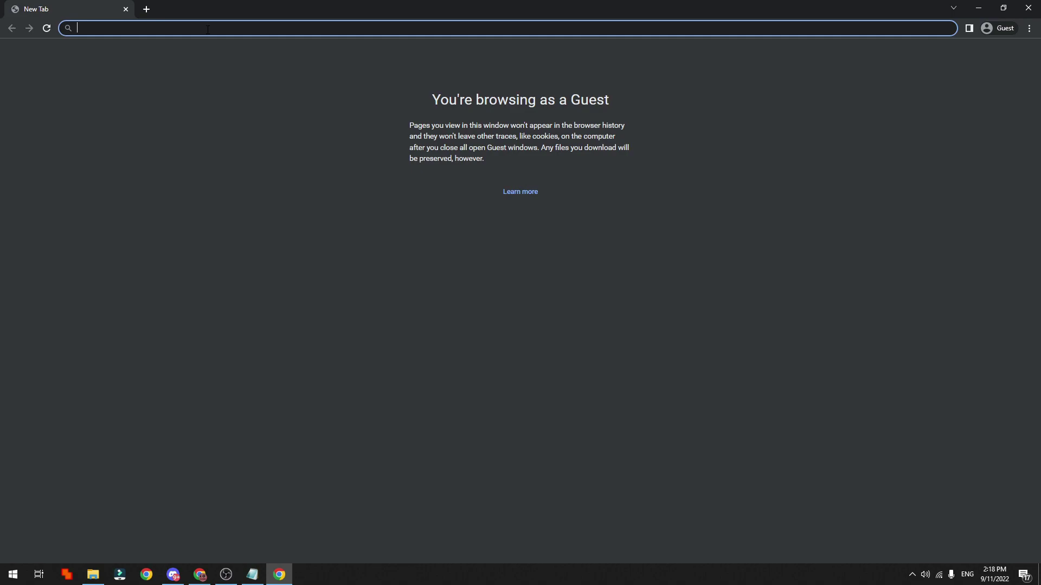
pyautogui.hotkey('ctrl', 'v')
pyautogui.press('Return')
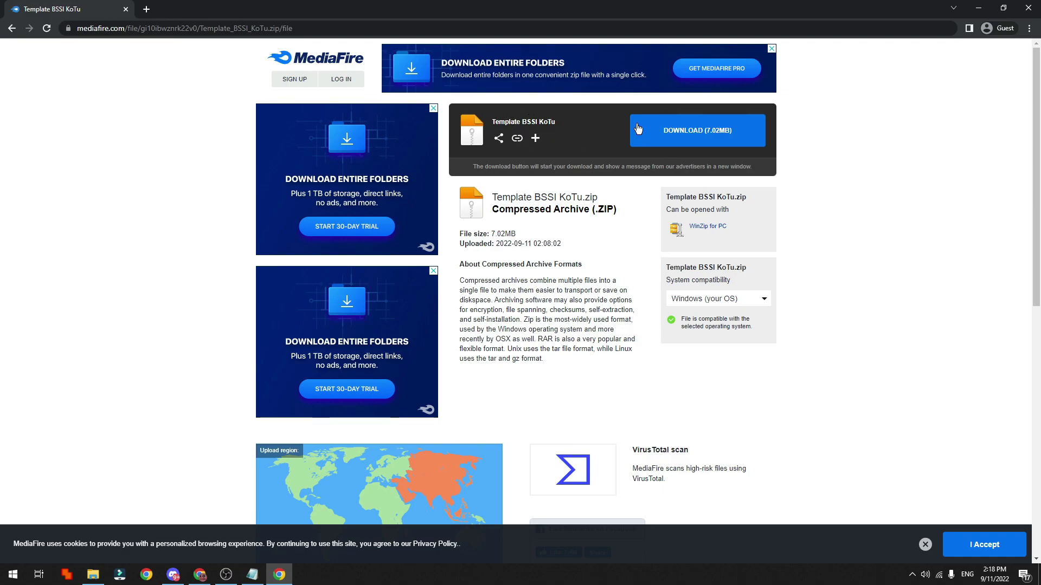
# Download the shared Template BSSI KoTu zip file and close the advertising pop-up window.
pyautogui.click(675, 132)
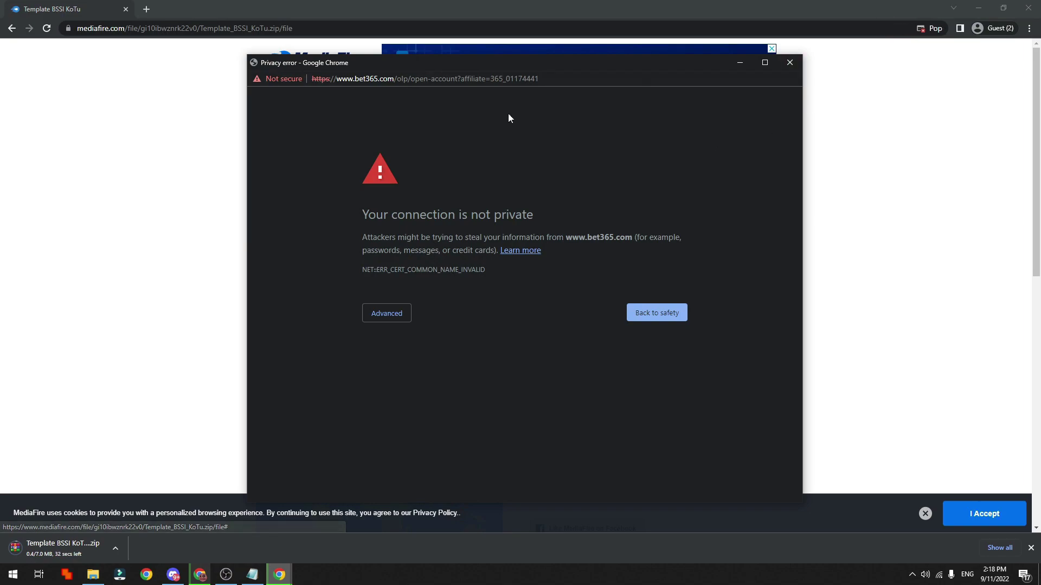
pyautogui.click(789, 62)
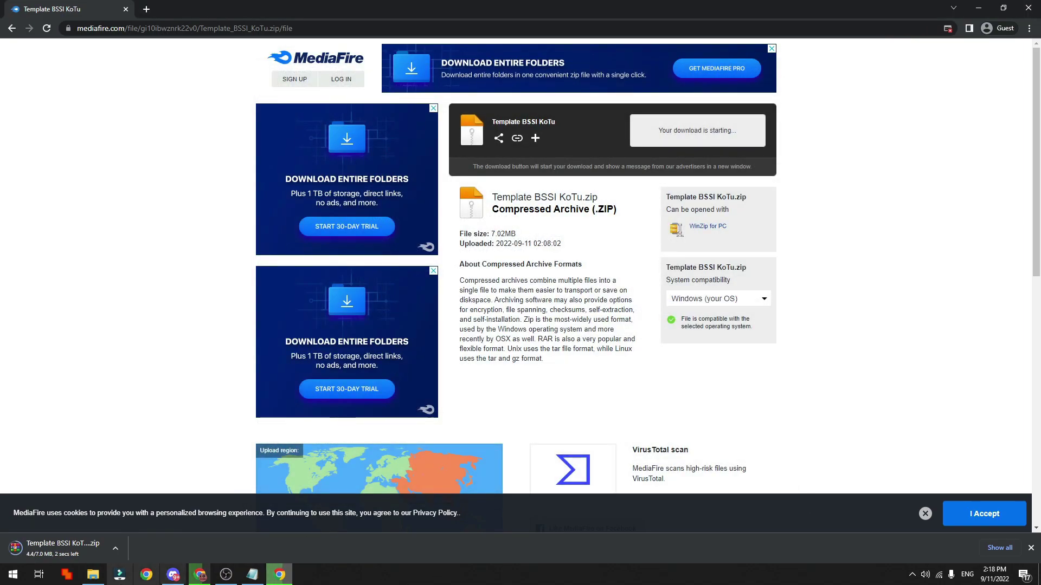